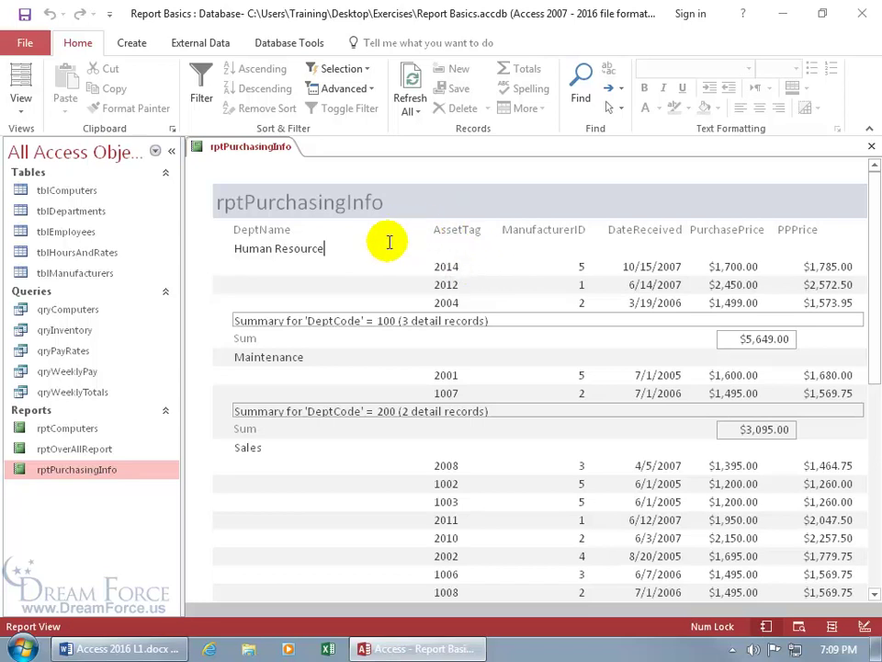
- Switch rptPurchasingInfo through Layout View into Design View, exposing its header, detail and footer sections
right_click(252, 151)
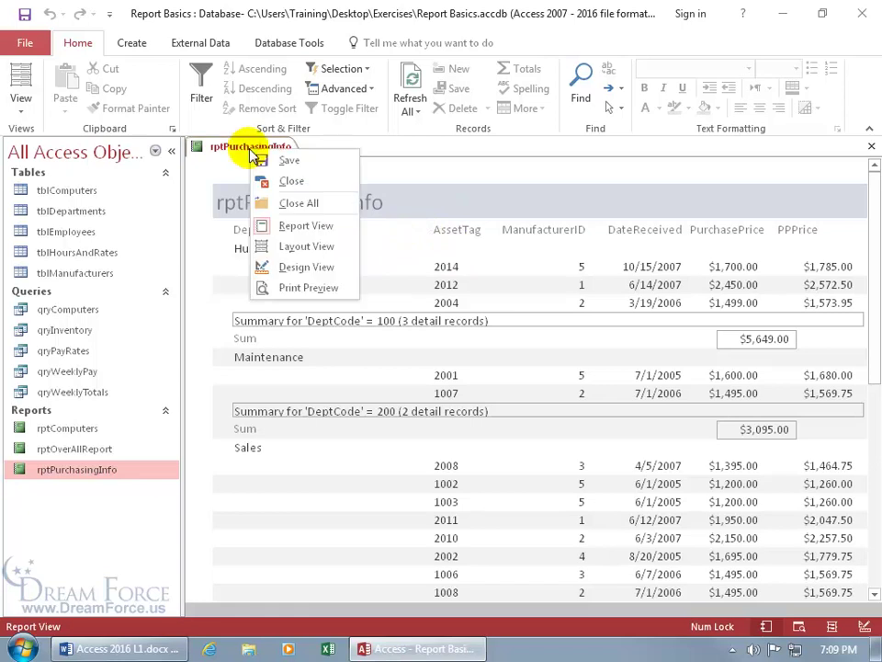
left_click(290, 247)
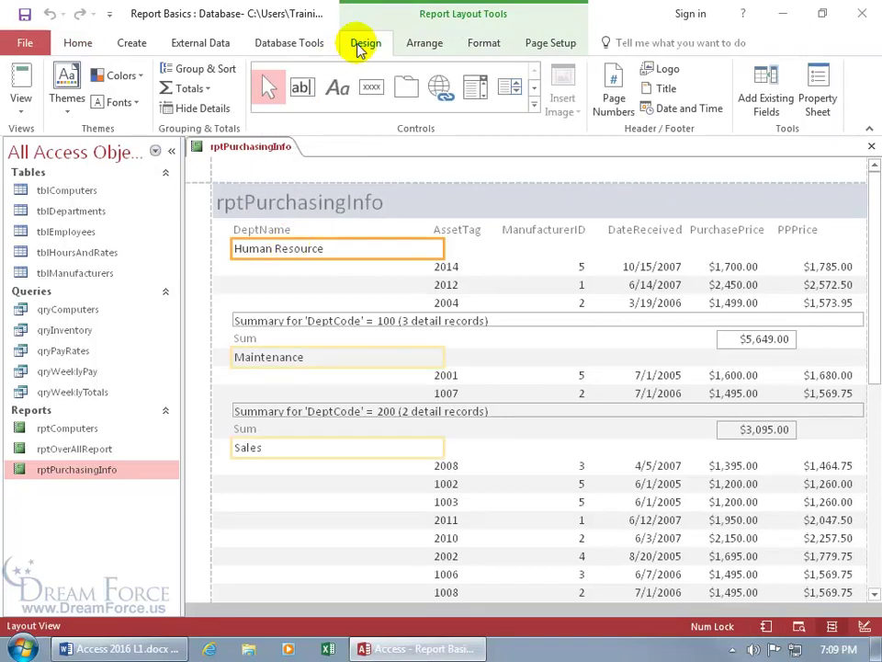
right_click(246, 147)
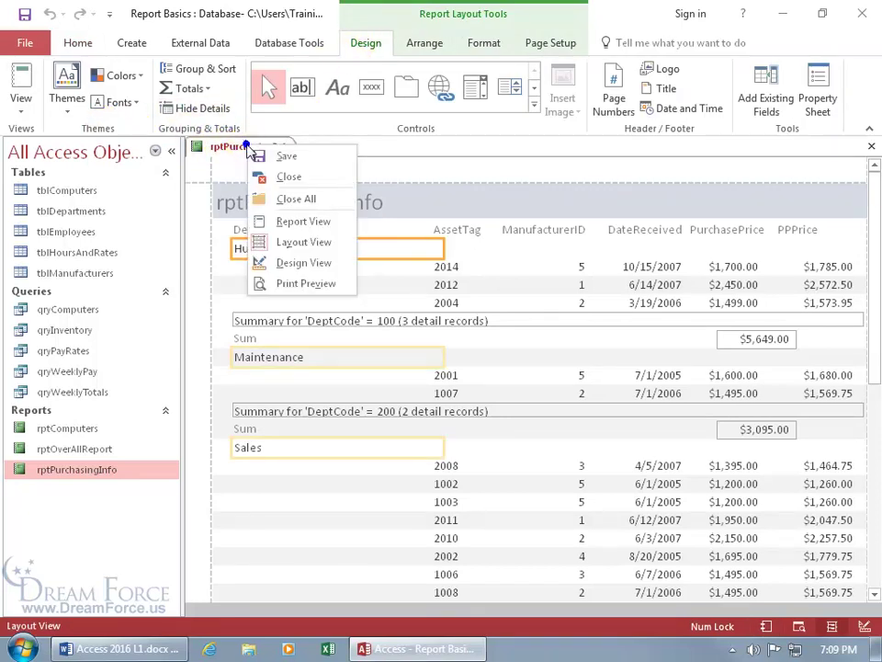
left_click(298, 264)
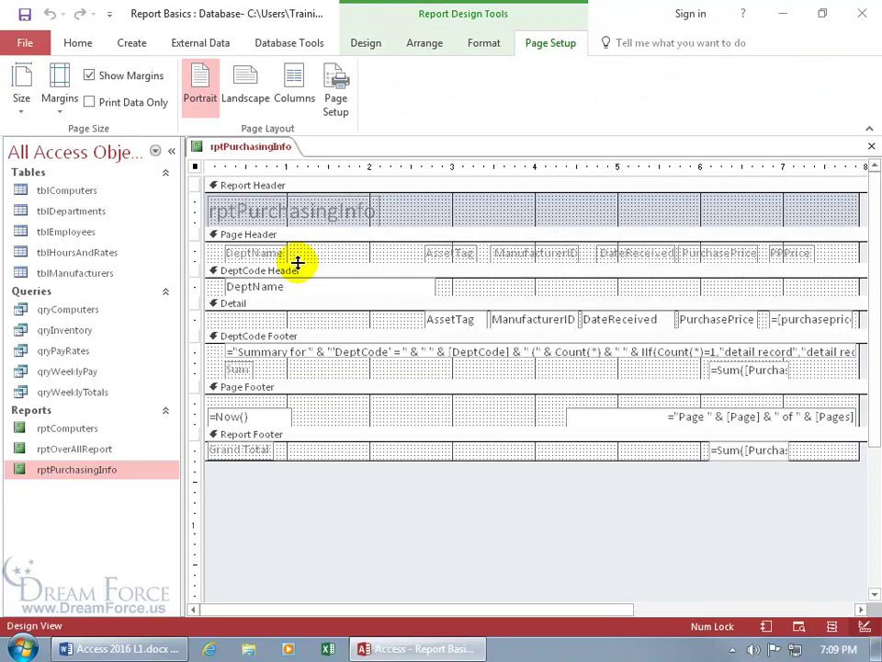
- Apply the Ion Boardroom theme to the report from the Design tab's Themes gallery
left_click(368, 42)
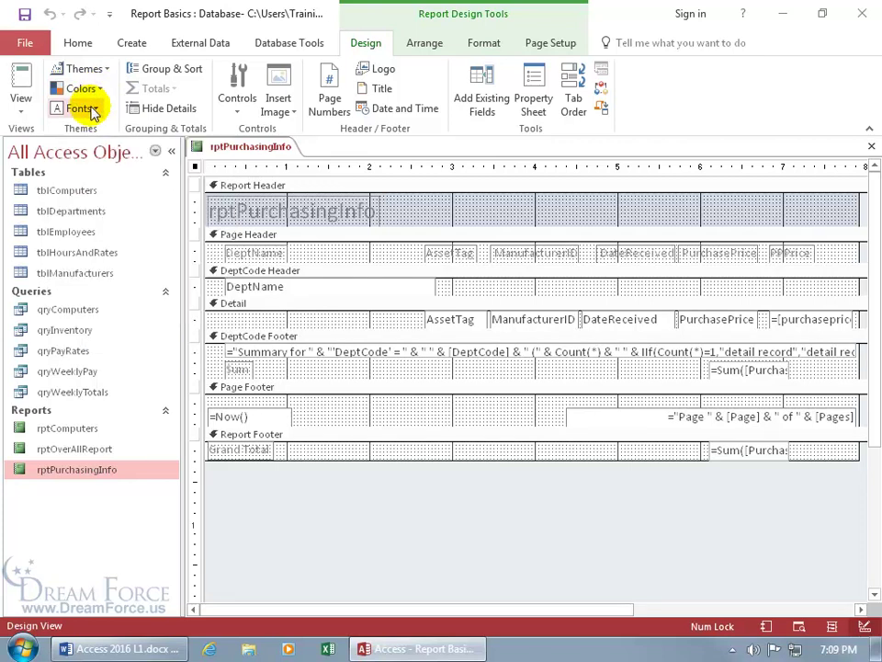
left_click(85, 69)
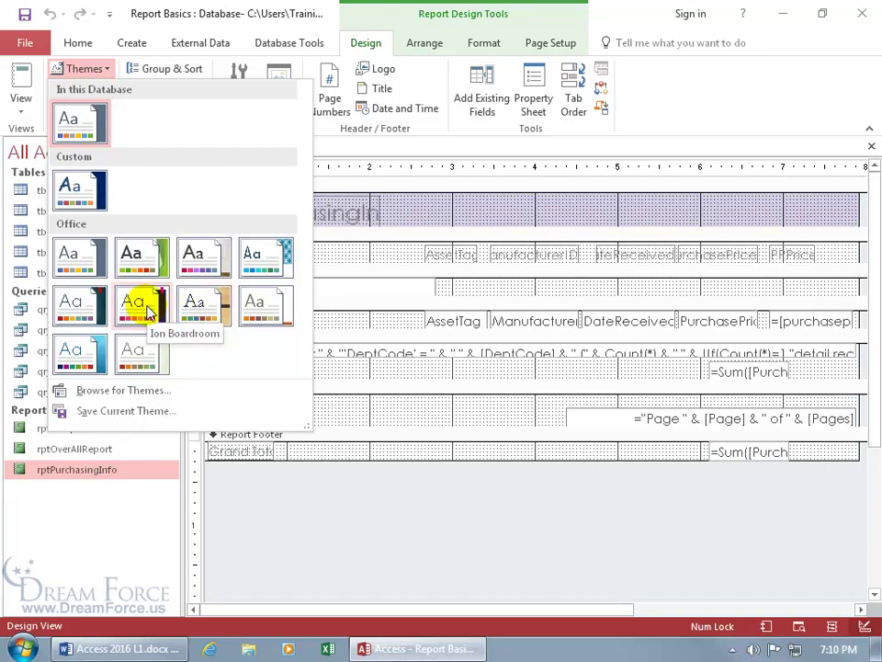
left_click(147, 310)
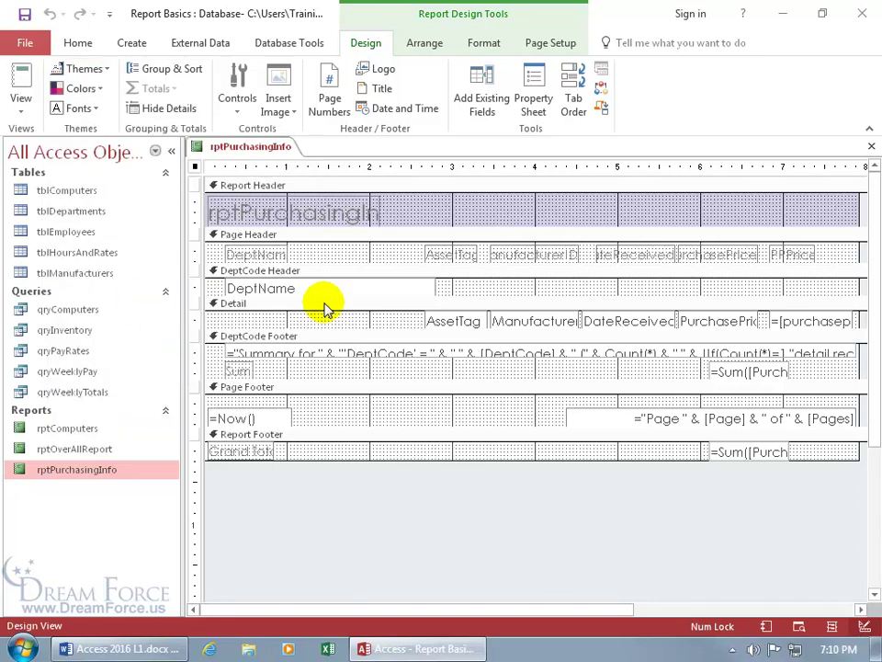
- Close the report design without saving and reopen rptPurchasingInfo from the Navigation Pane
left_click(872, 146)
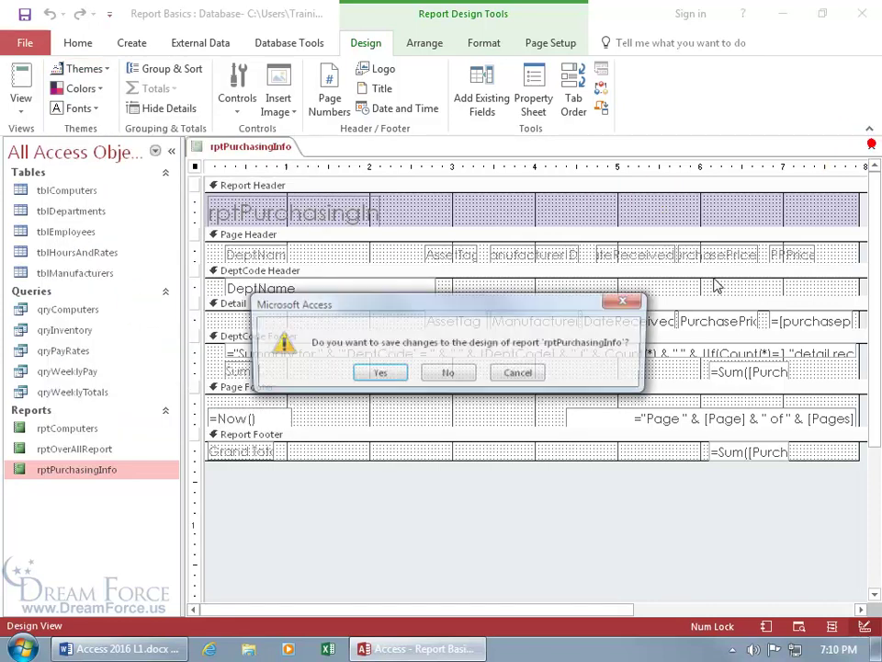
left_click(464, 380)
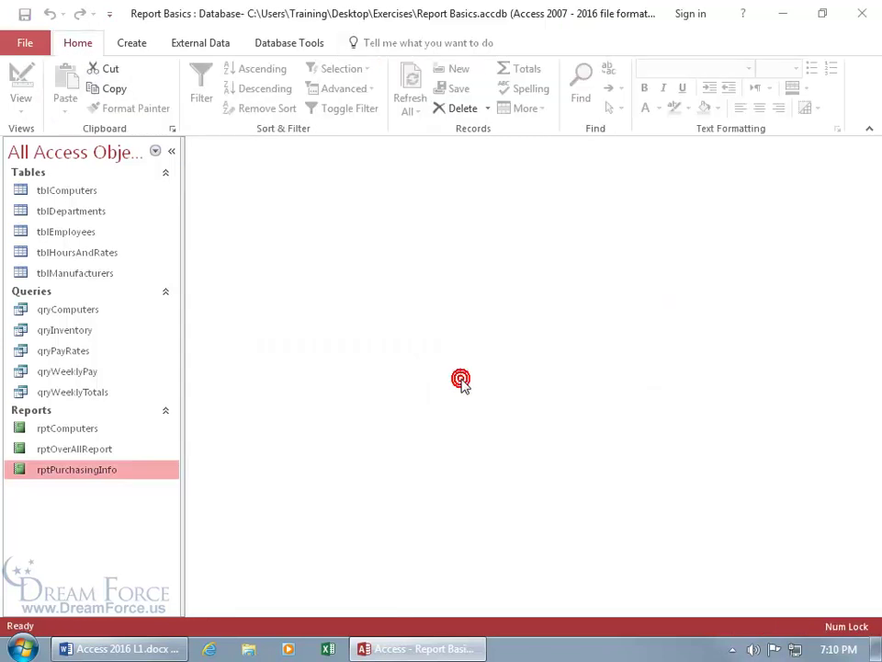
double_click(123, 470)
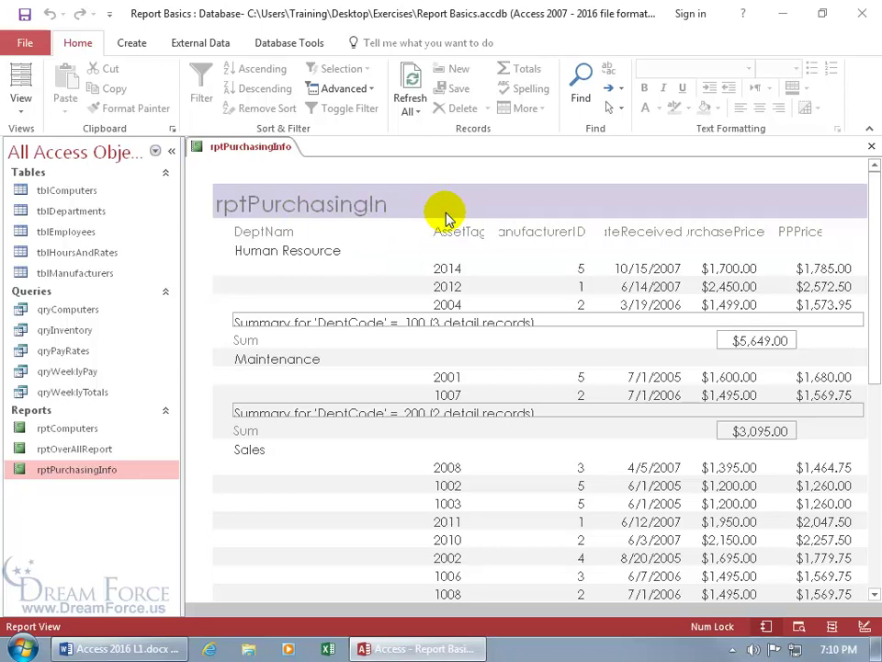
- In Layout View, apply the default Office theme, then briefly check the Colors gallery
right_click(251, 148)
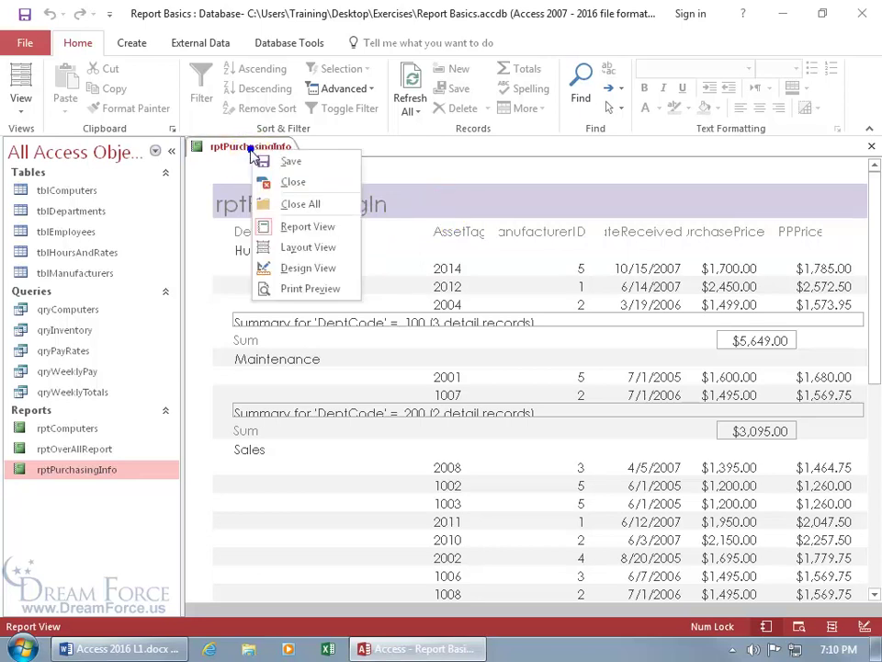
left_click(291, 248)
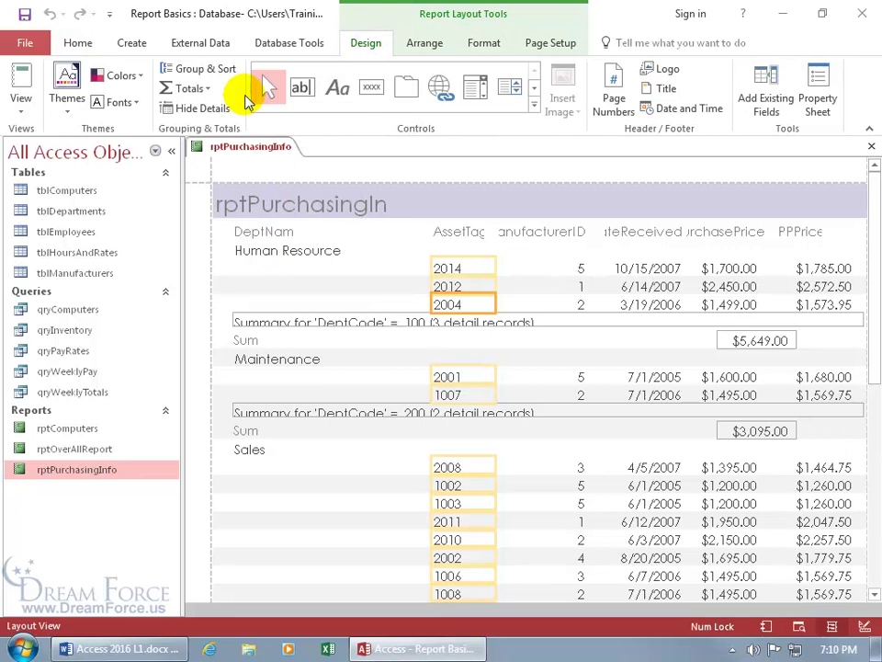
left_click(71, 105)
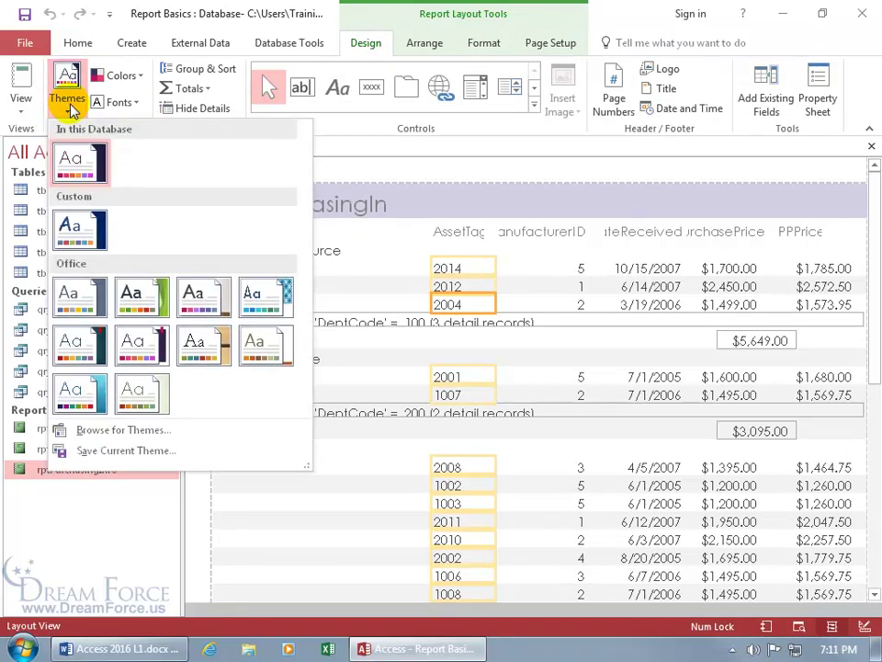
left_click(83, 299)
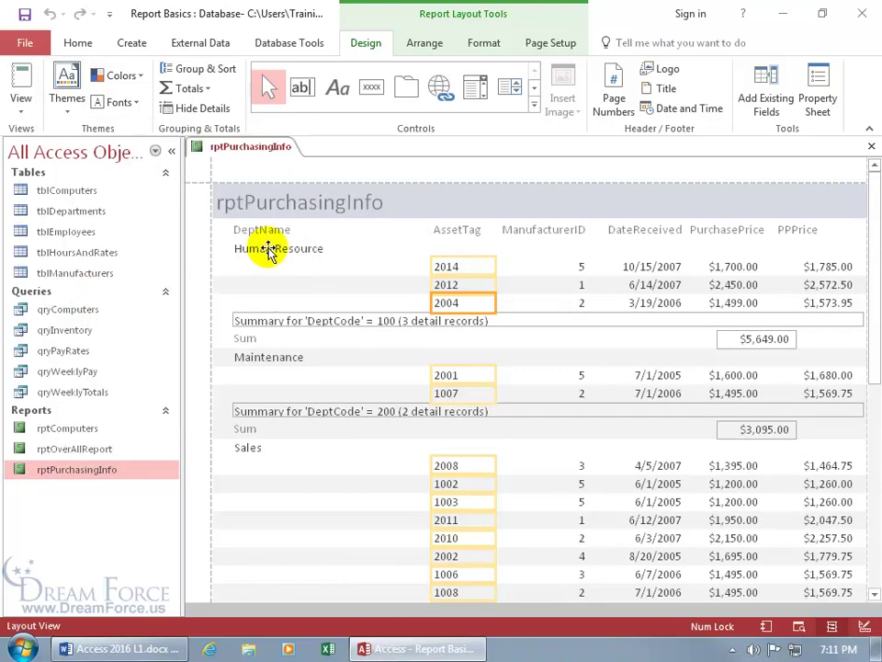
left_click(141, 76)
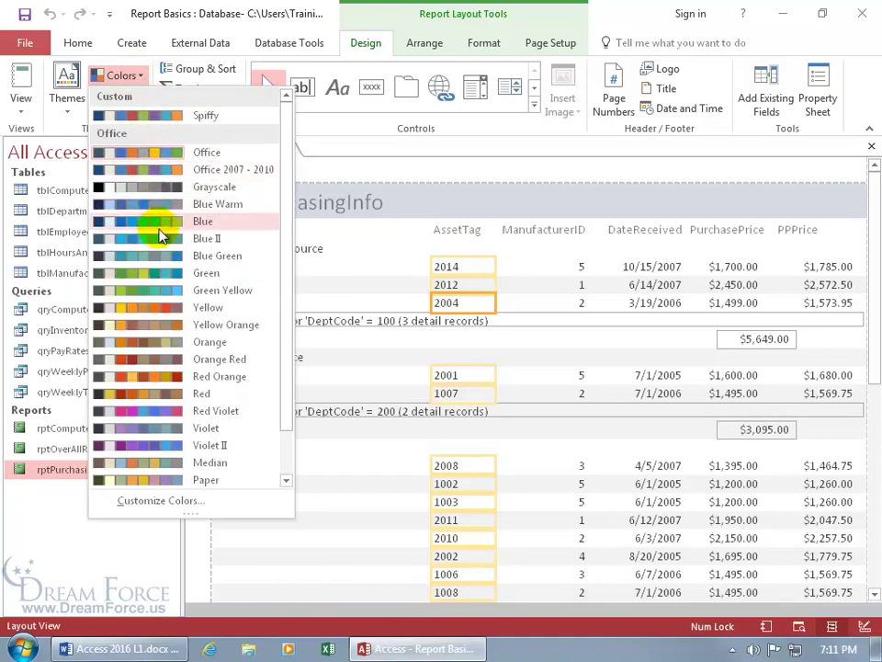
left_click(162, 306)
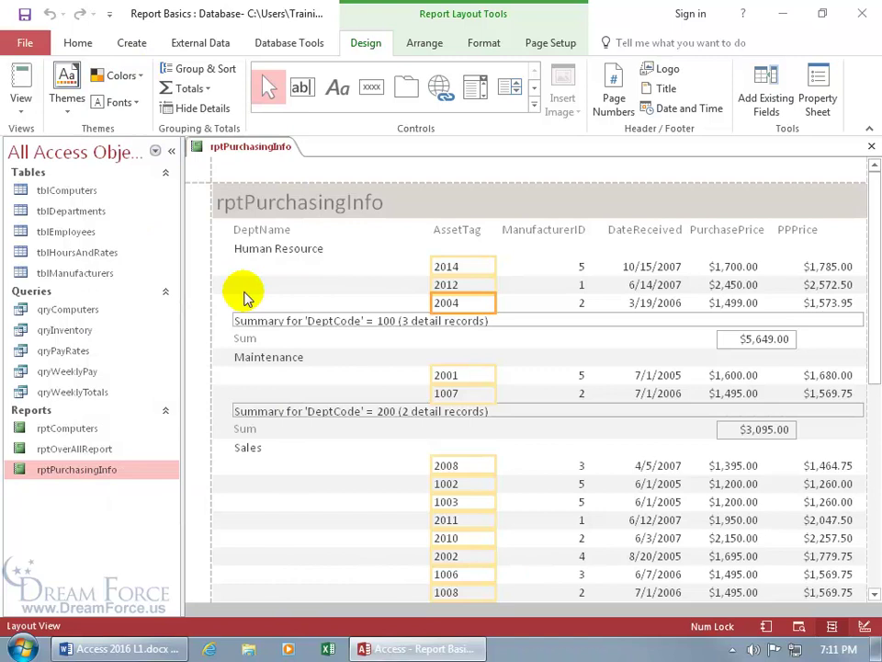
- Check the report in Print Preview, then return to Layout View and show the theme font sets
right_click(277, 147)
left_click(321, 288)
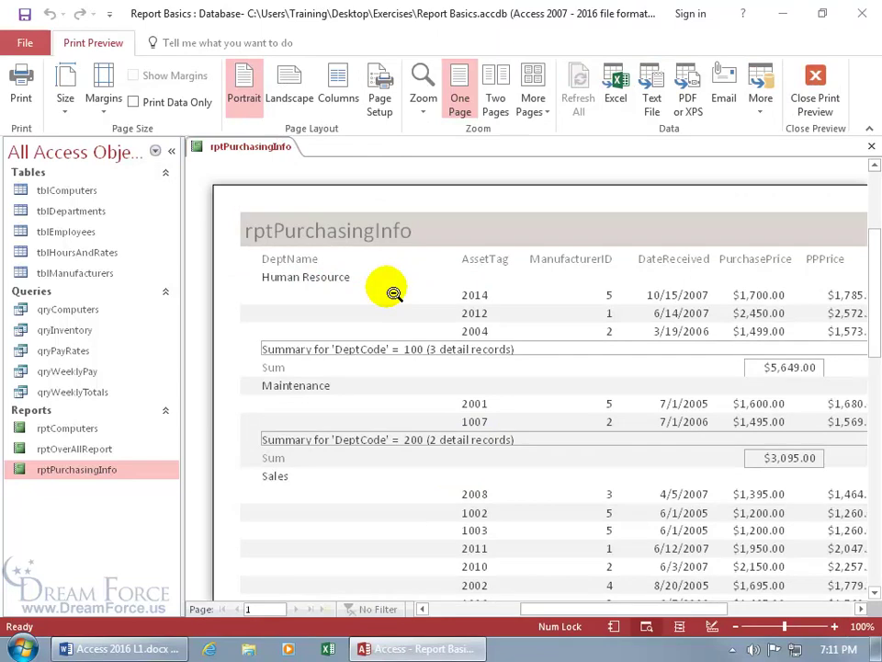
right_click(255, 148)
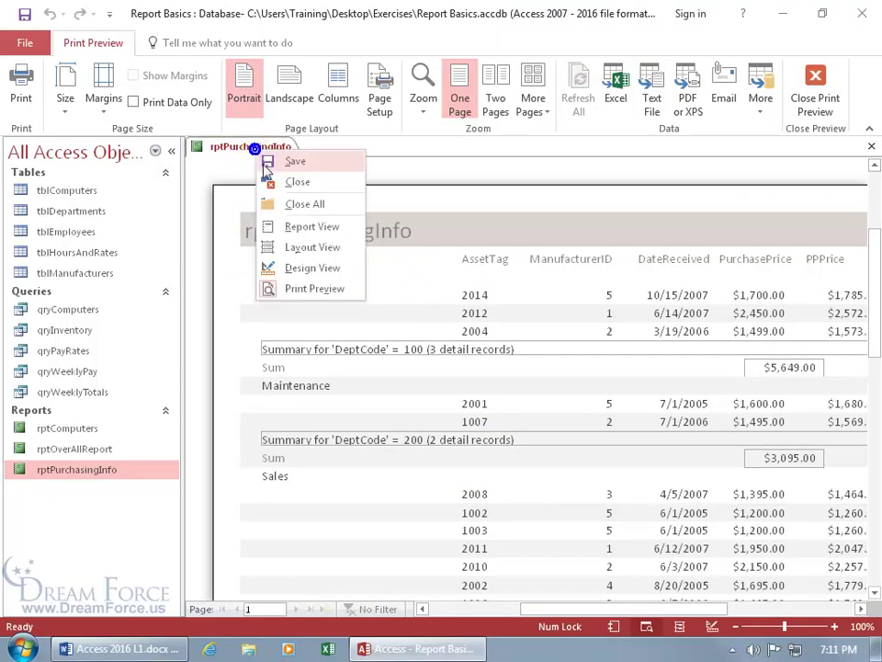
left_click(296, 248)
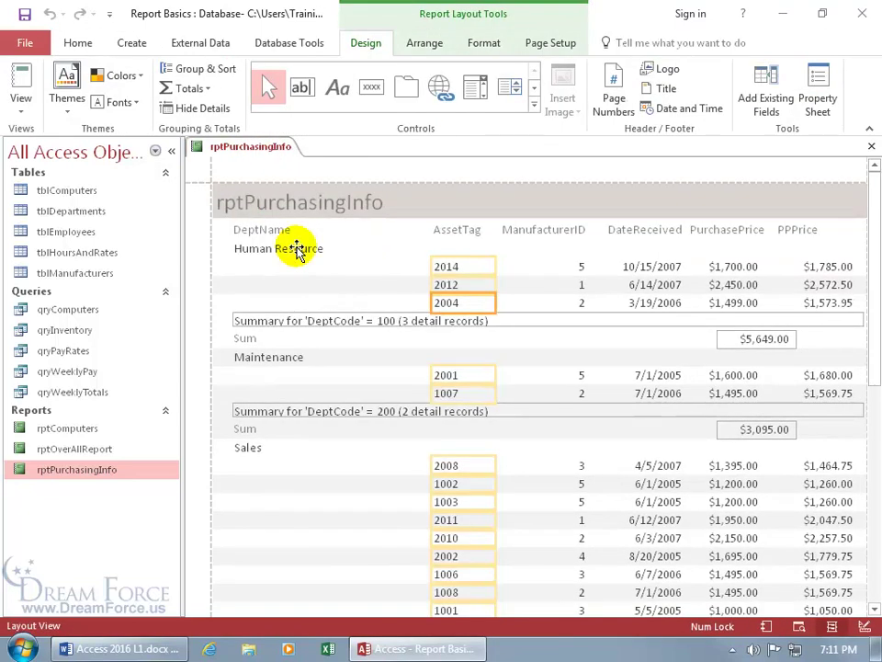
left_click(129, 102)
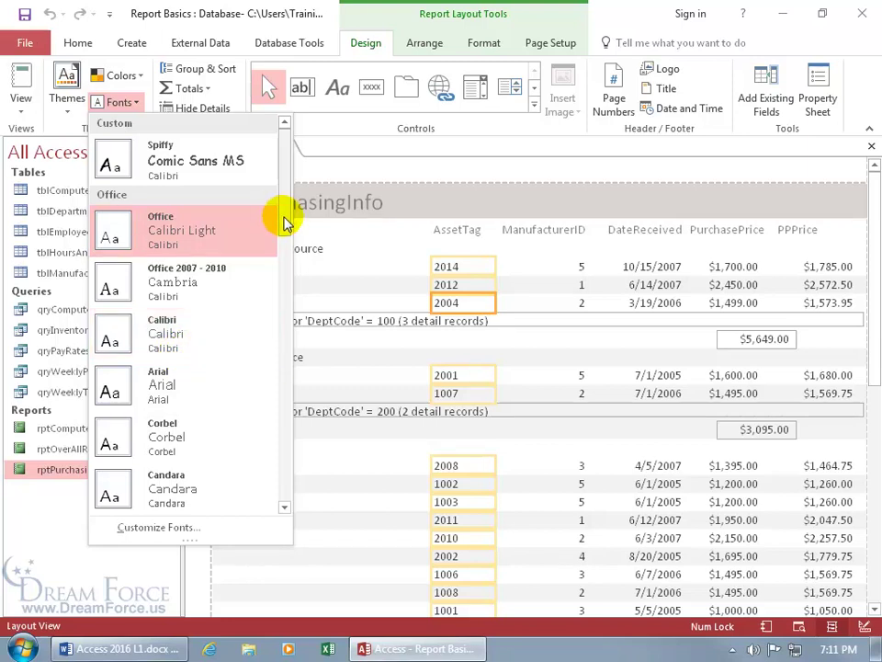
- Apply the Calibri-Cambria font set to rptPurchasingInfo from the Fonts gallery
left_click_drag(284, 217, 278, 374)
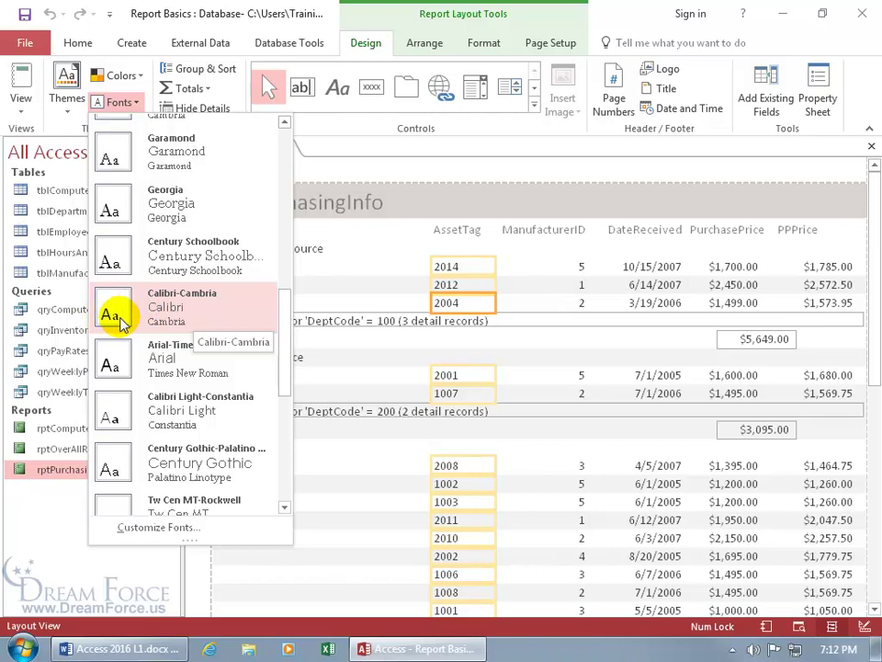
left_click(177, 320)
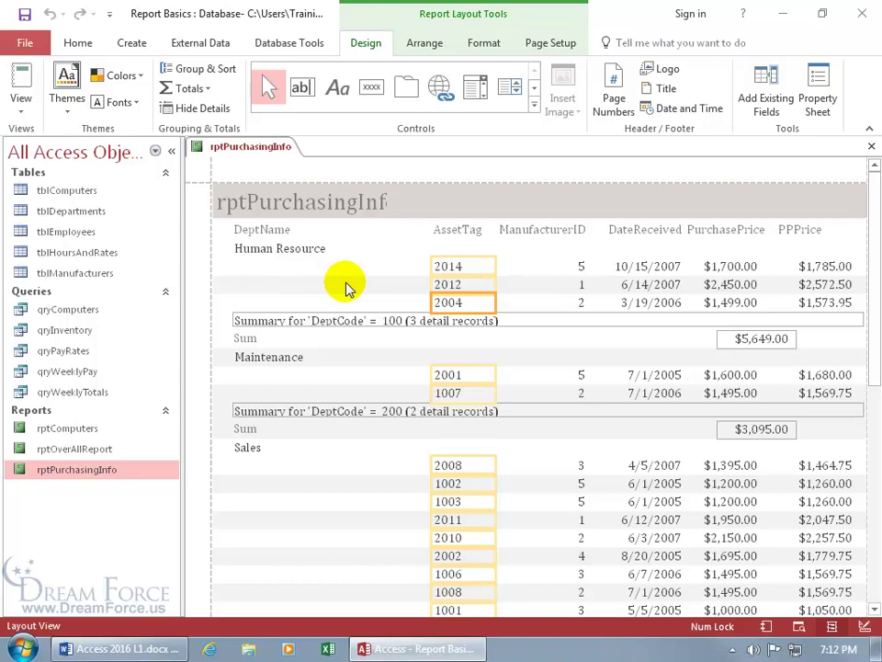
- Reapply the Office theme, then start a new theme colour set from the Spiffy colour set
left_click(71, 107)
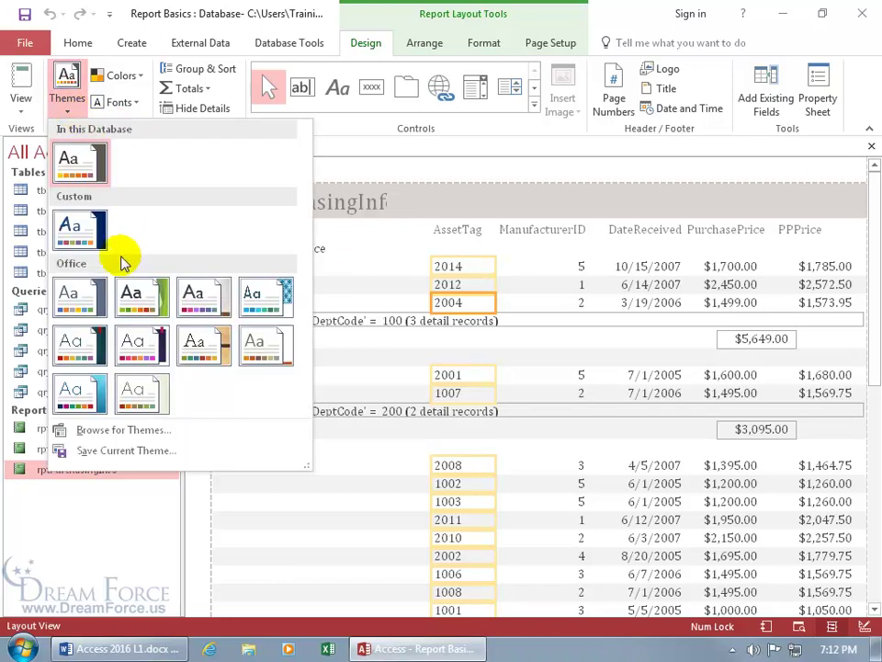
left_click(83, 296)
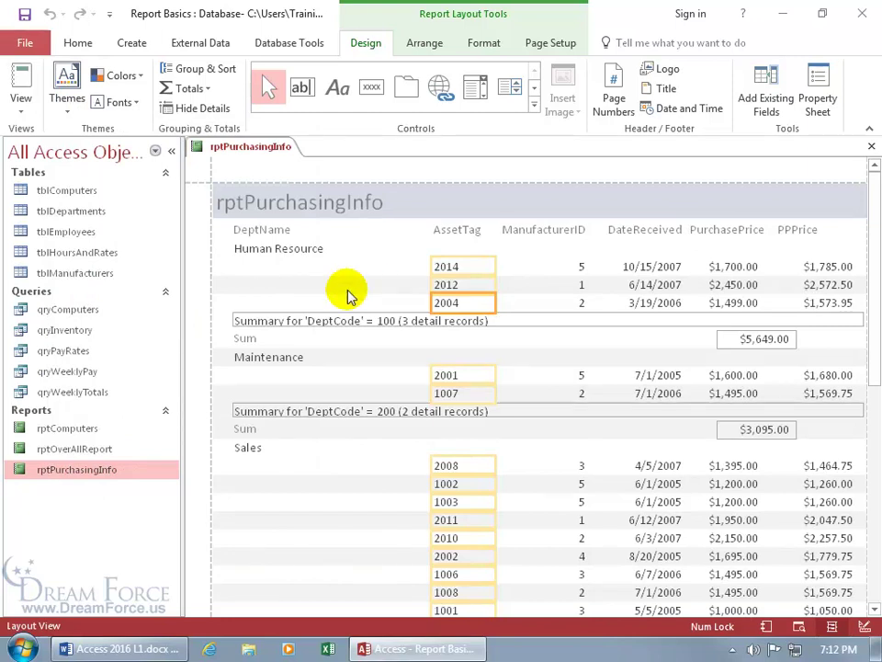
left_click(138, 76)
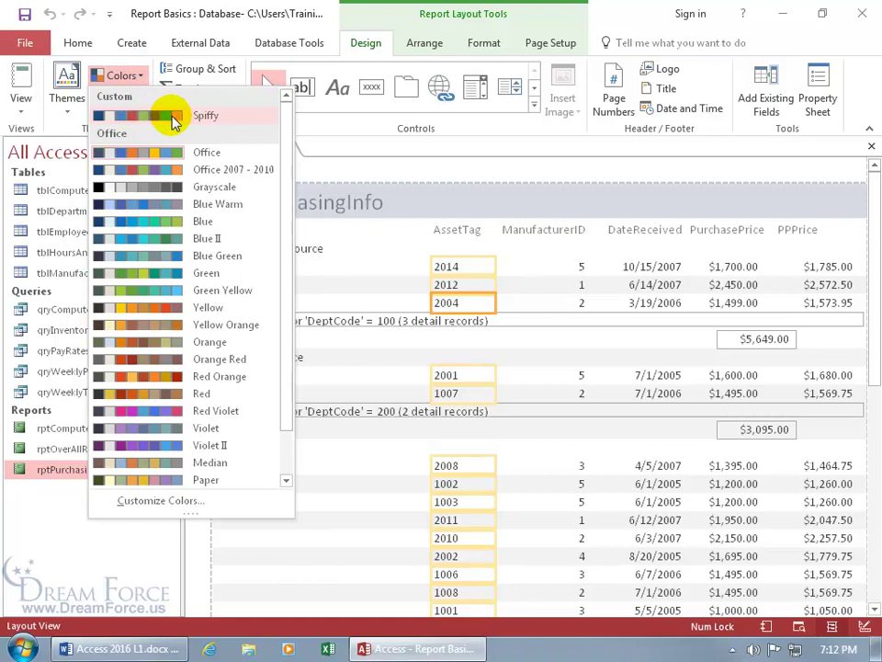
right_click(175, 120)
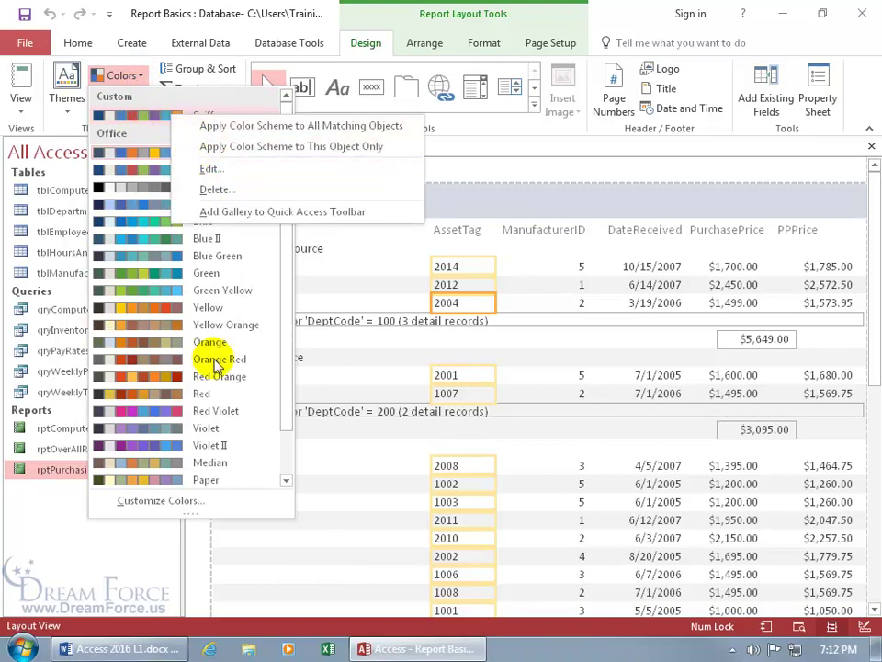
left_click(193, 504)
- Set Text/Background - Dark 1 to red and save the colour set as 'Spiffy 2'
left_click(193, 504)
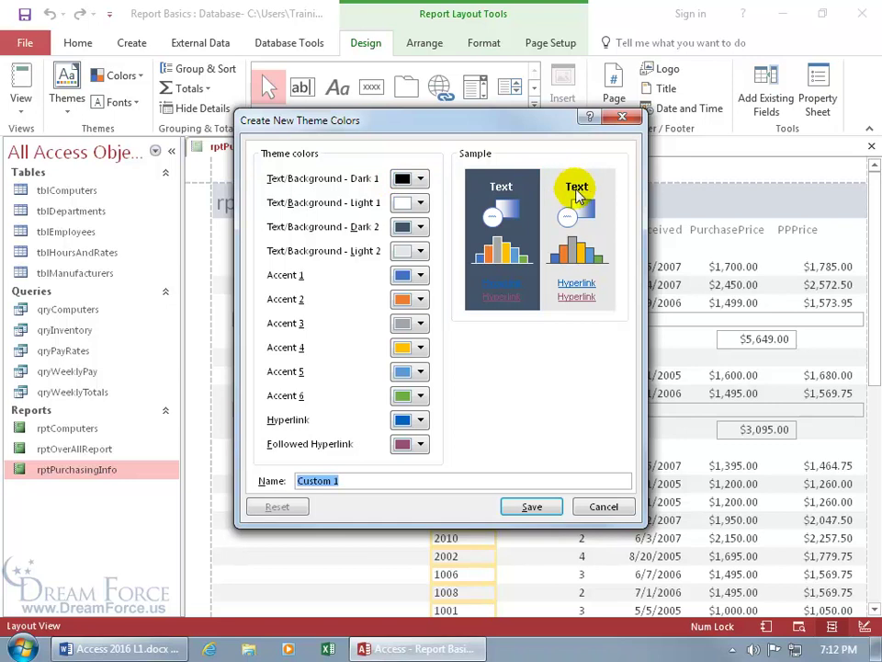
left_click(420, 178)
left_click(413, 330)
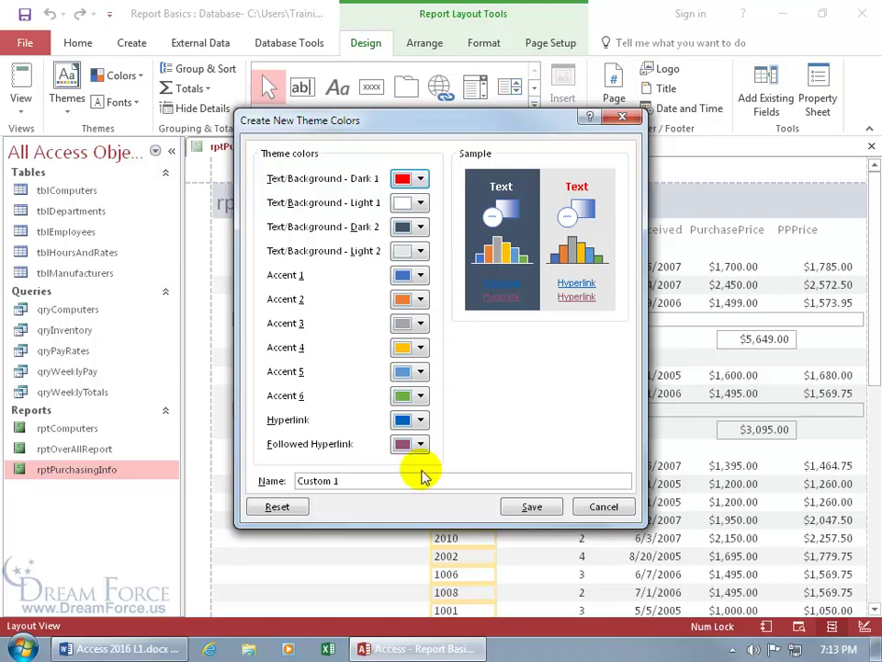
left_click_drag(369, 480, 265, 487)
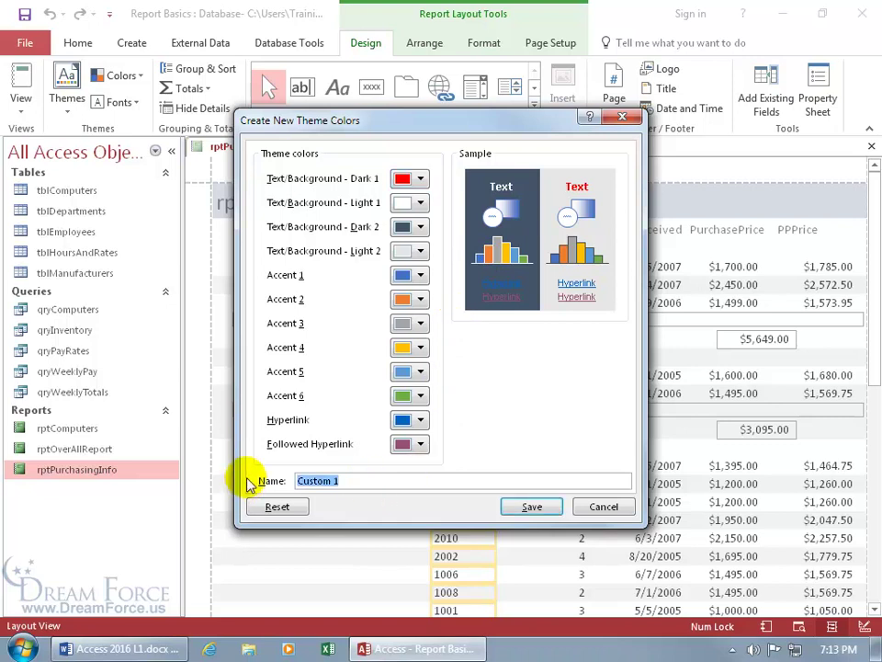
type("Spiffy 2")
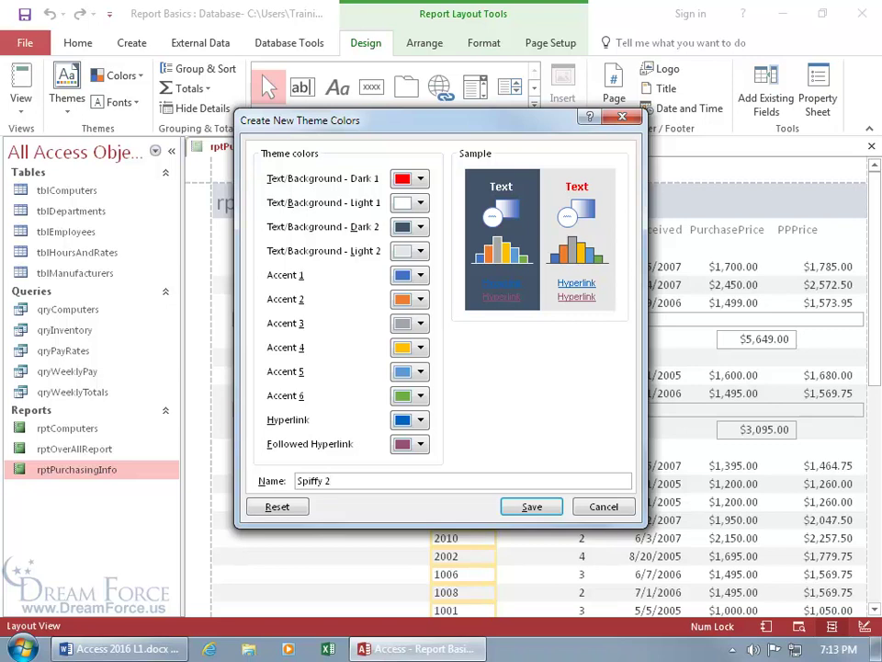
key("Return")
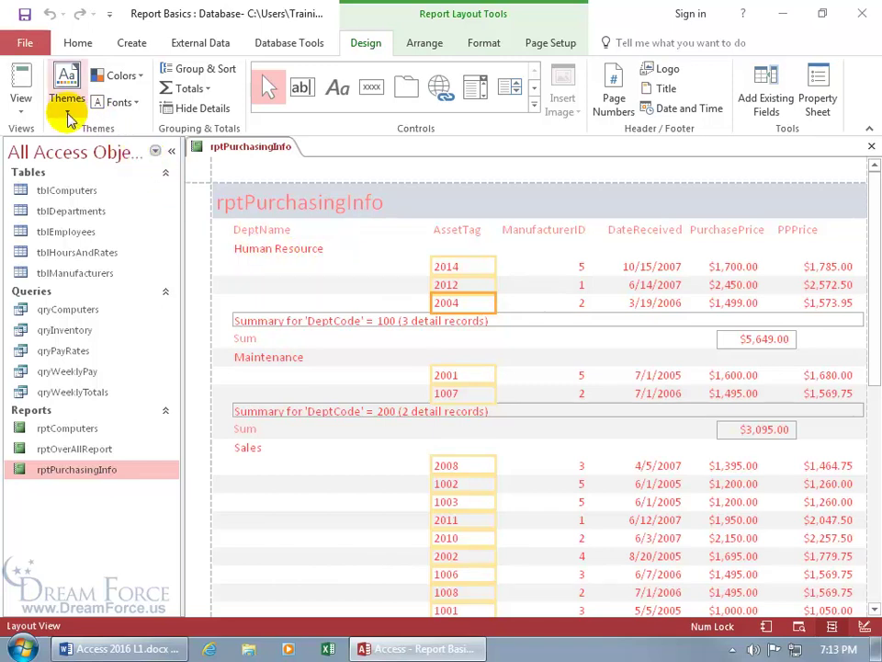
- Create a custom font set 'Fancy' with Monotype Corsiva headings and Calibri body
left_click(136, 103)
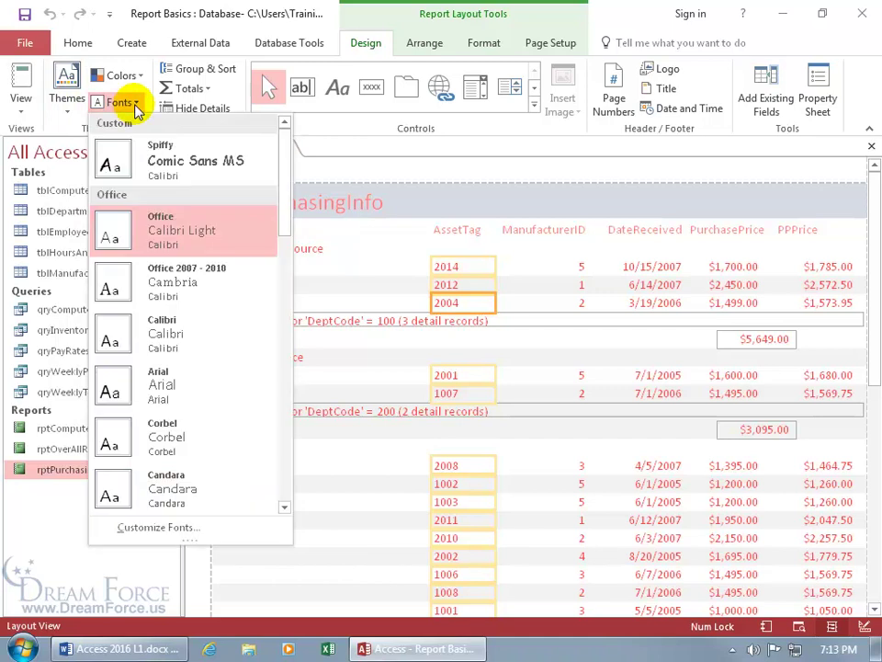
left_click(173, 529)
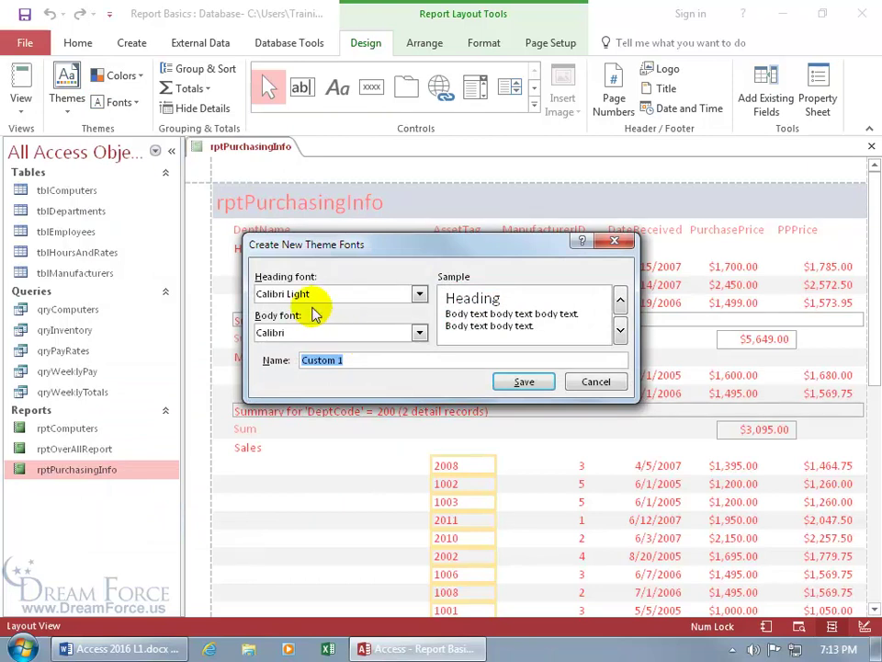
left_click(424, 302)
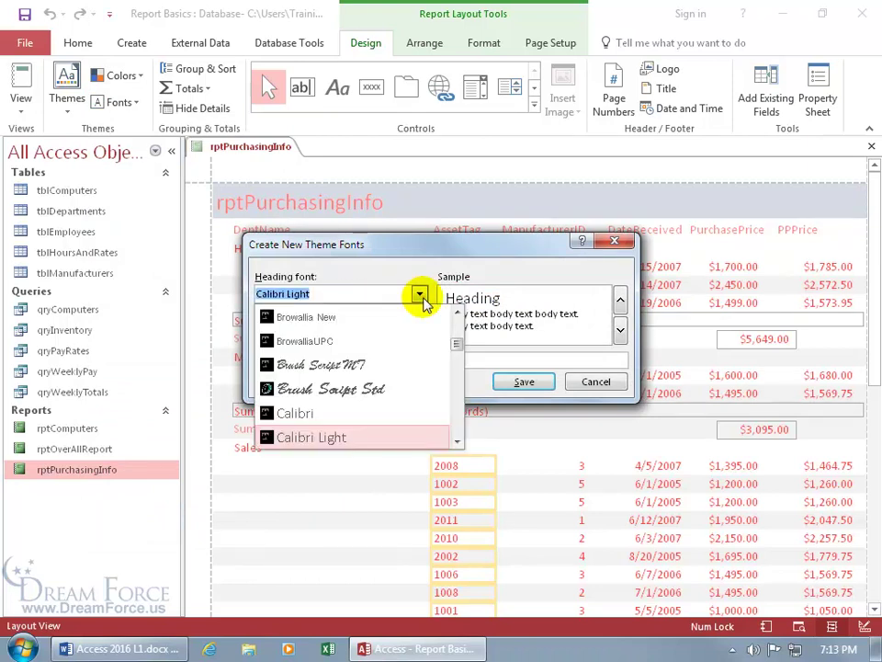
type("Monotype Corsiva")
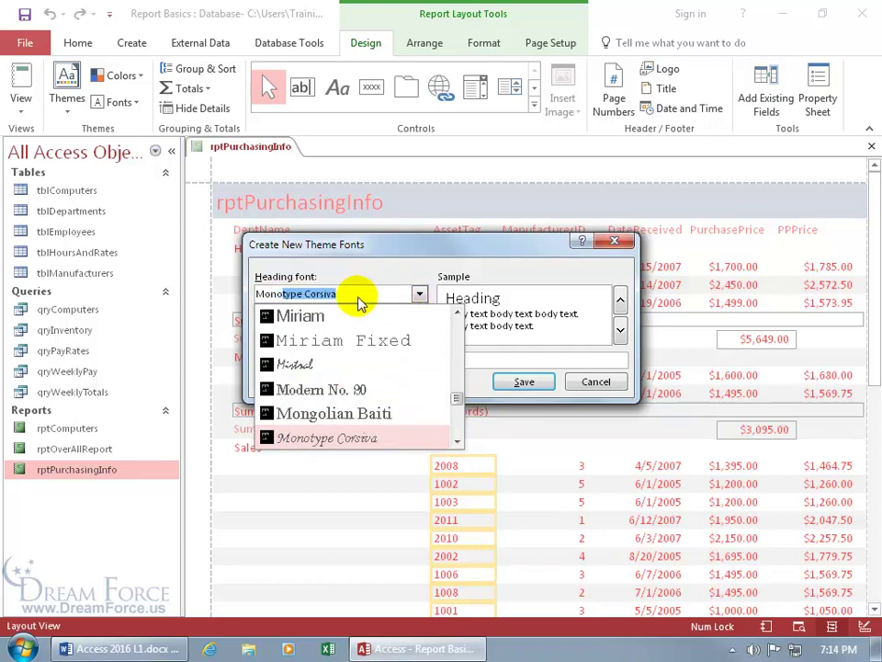
key("Tab")
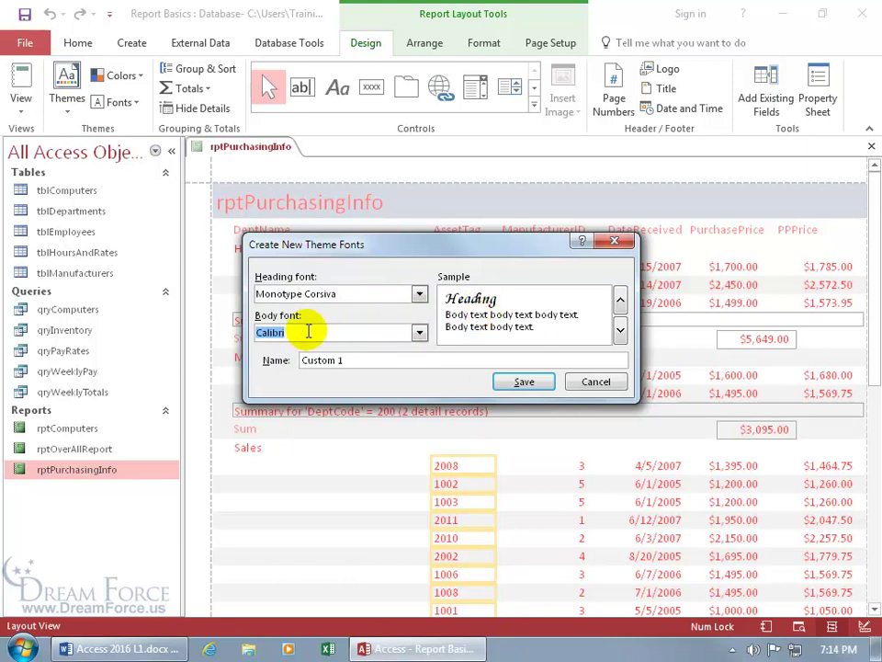
left_click(344, 360)
left_click_drag(344, 359, 210, 365)
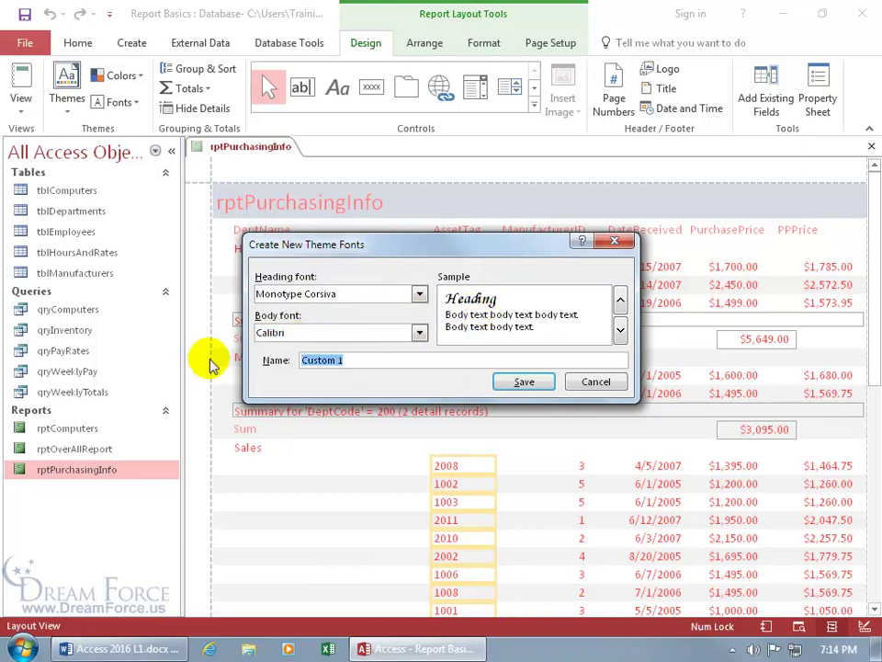
type("Fancy")
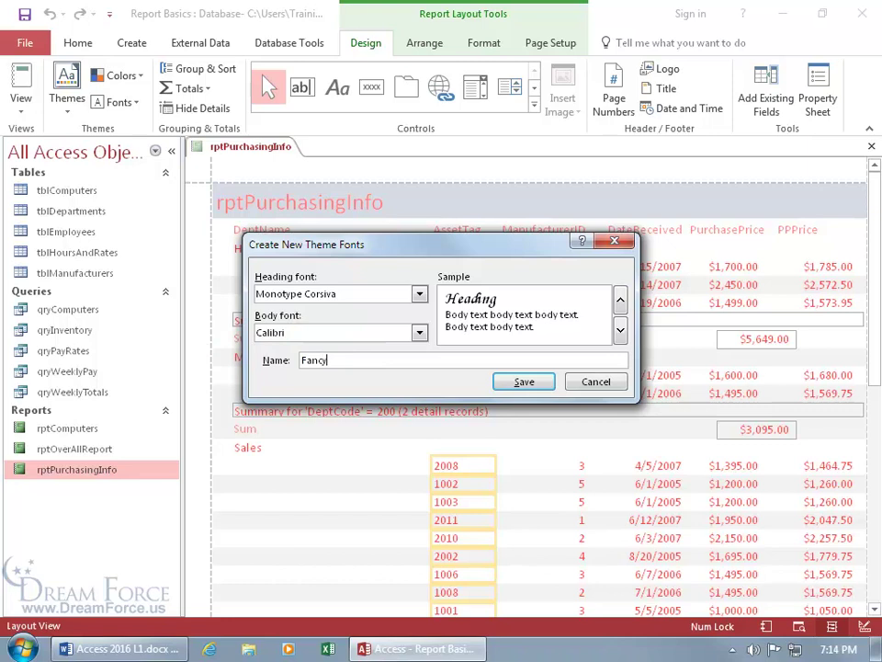
key("Return")
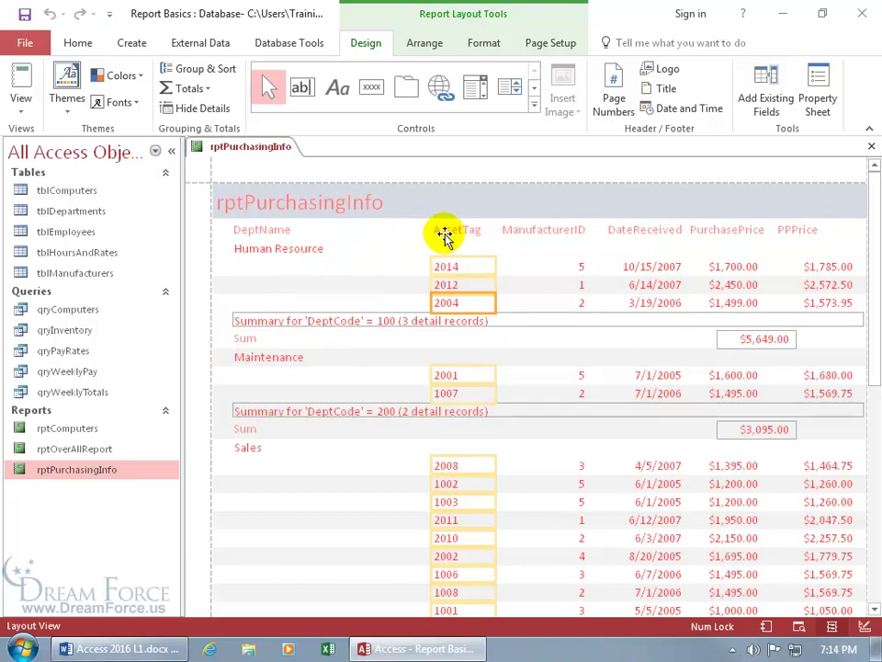
- Preview the report, then return it to Layout View
right_click(255, 152)
left_click(296, 285)
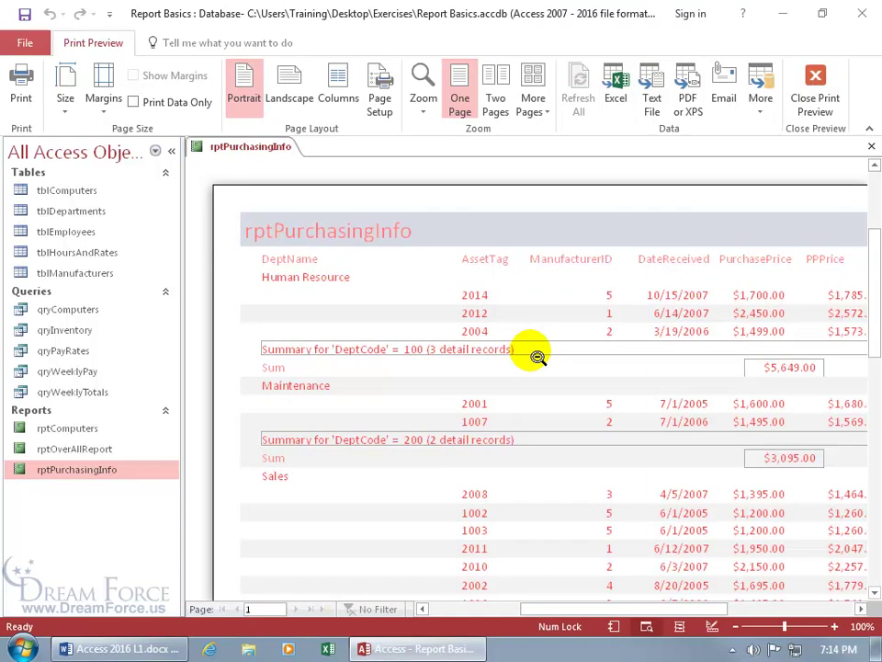
right_click(258, 152)
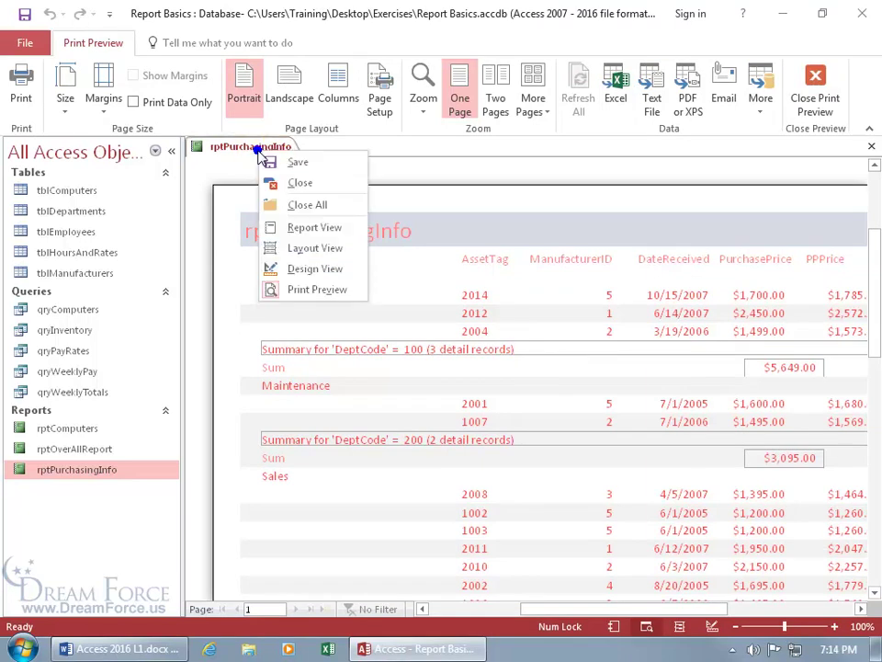
left_click(294, 248)
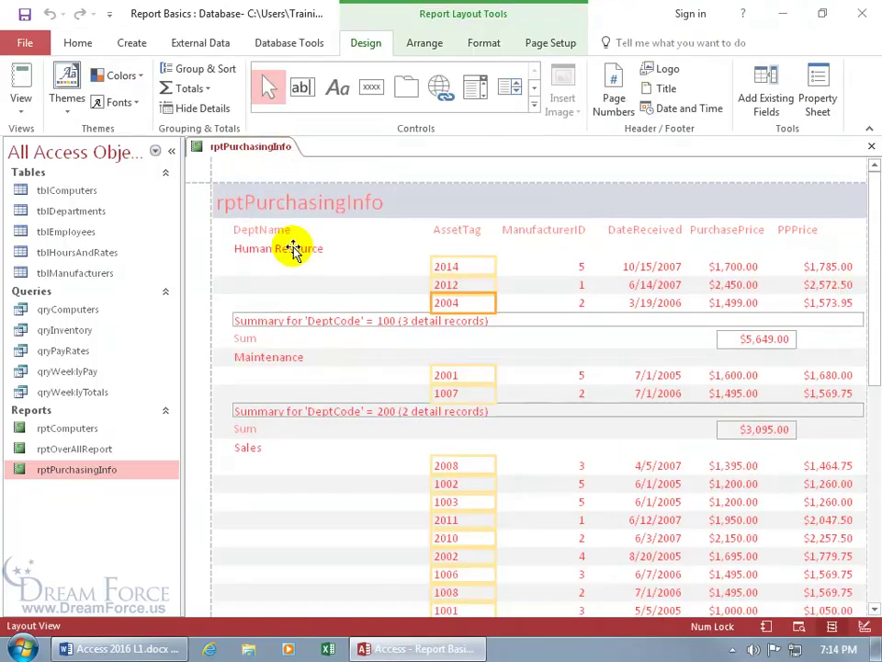
- Restore the default Office theme and show rptPurchasingInfo in Print Preview
left_click(67, 96)
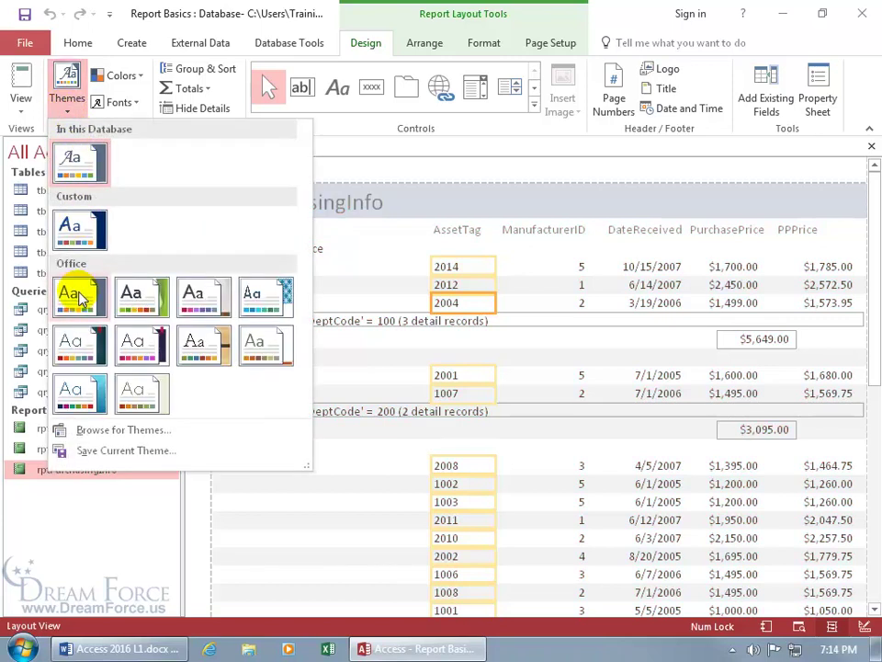
left_click(78, 297)
right_click(266, 147)
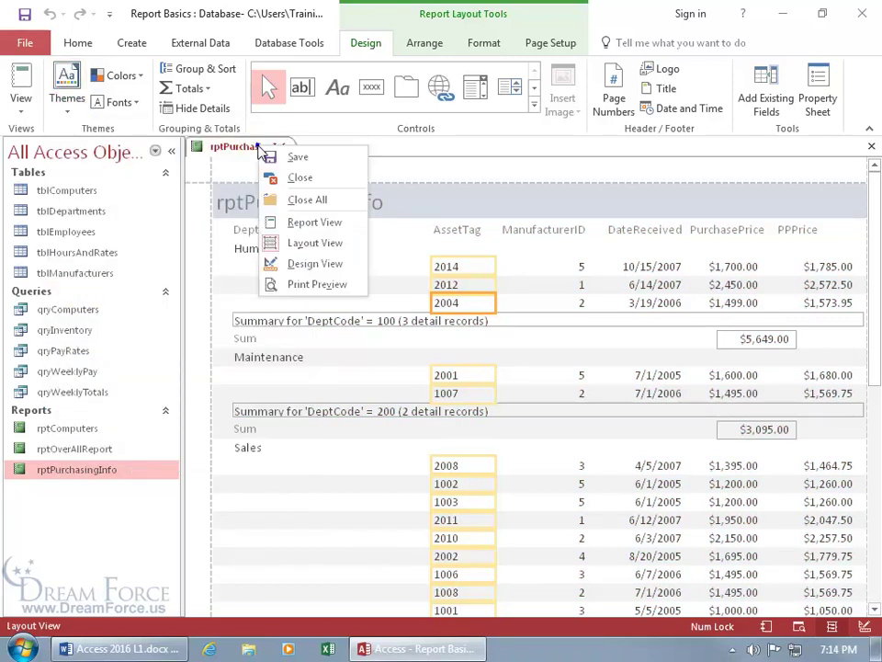
left_click(296, 285)
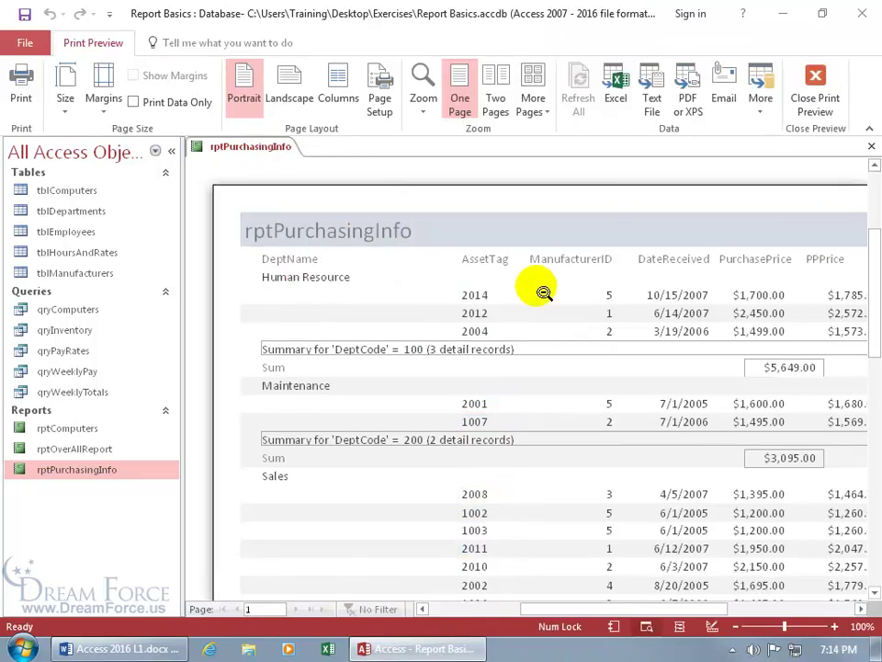